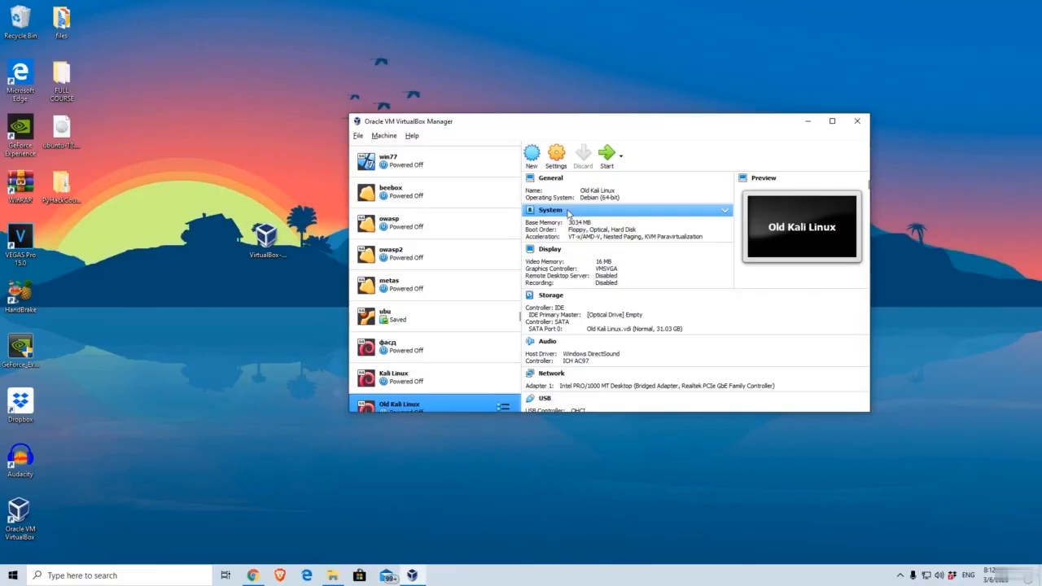
Step: Switch to Chrome, review the images on the Kali Linux downloads page, and open the kali-2019.4 folder in the old images index
{"action": "left_click", "coordinate": [252, 576]}
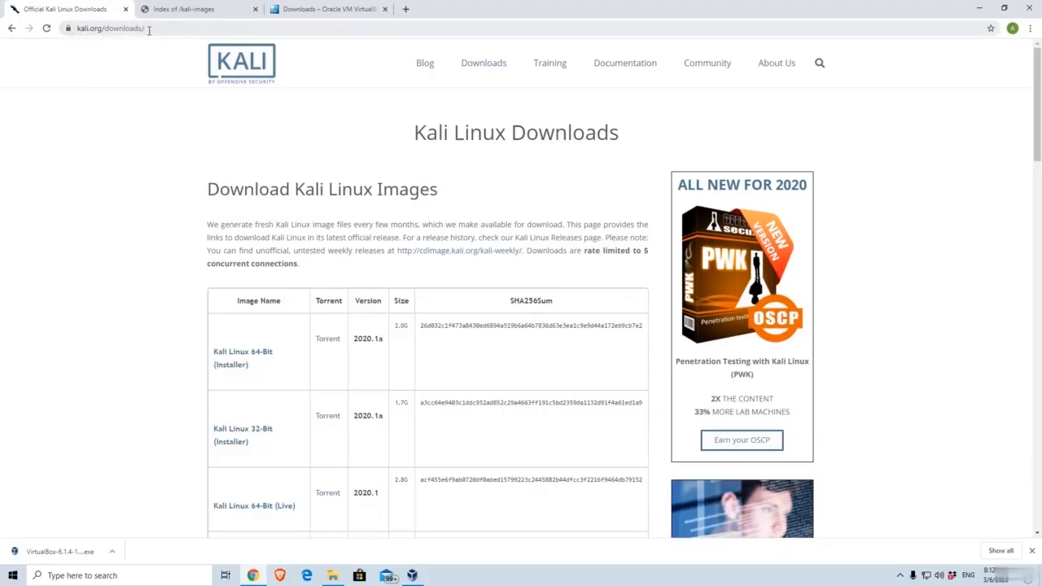
{"action": "mouse_move", "coordinate": [1040, 112]}
{"action": "left_mouse_down"}
{"action": "mouse_move", "coordinate": [1039, 238]}
{"action": "mouse_move", "coordinate": [1039, 129]}
{"action": "left_mouse_up"}
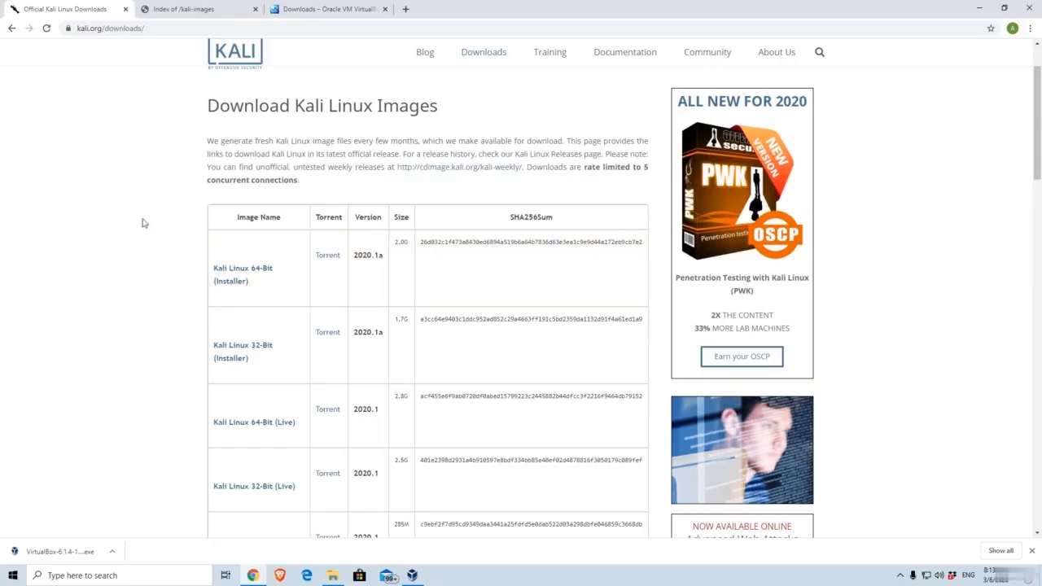
{"action": "left_click", "coordinate": [188, 6]}
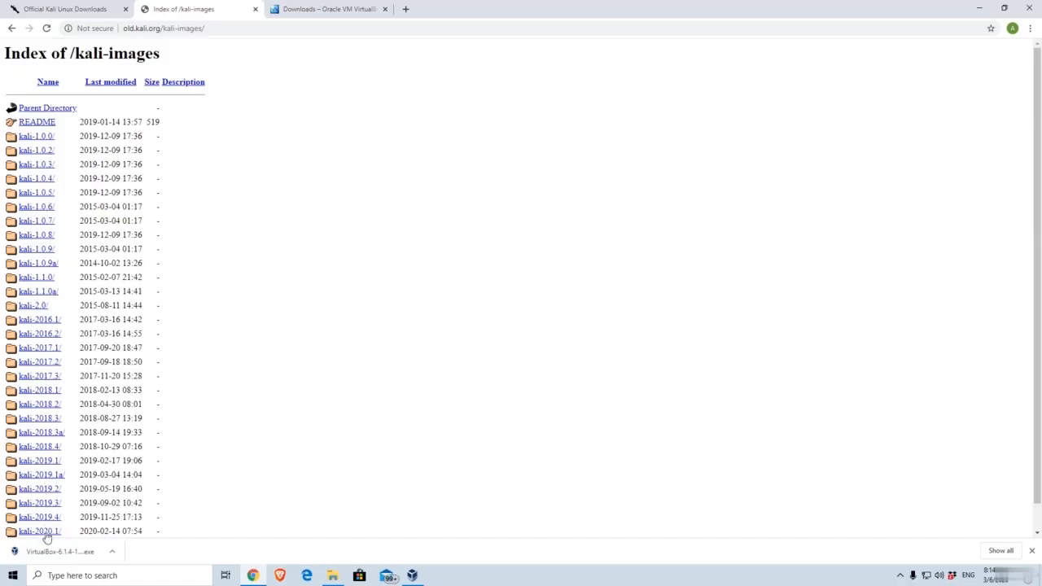
{"action": "scroll", "coordinate": [923, 420], "scroll_direction": "down", "scroll_amount": 1}
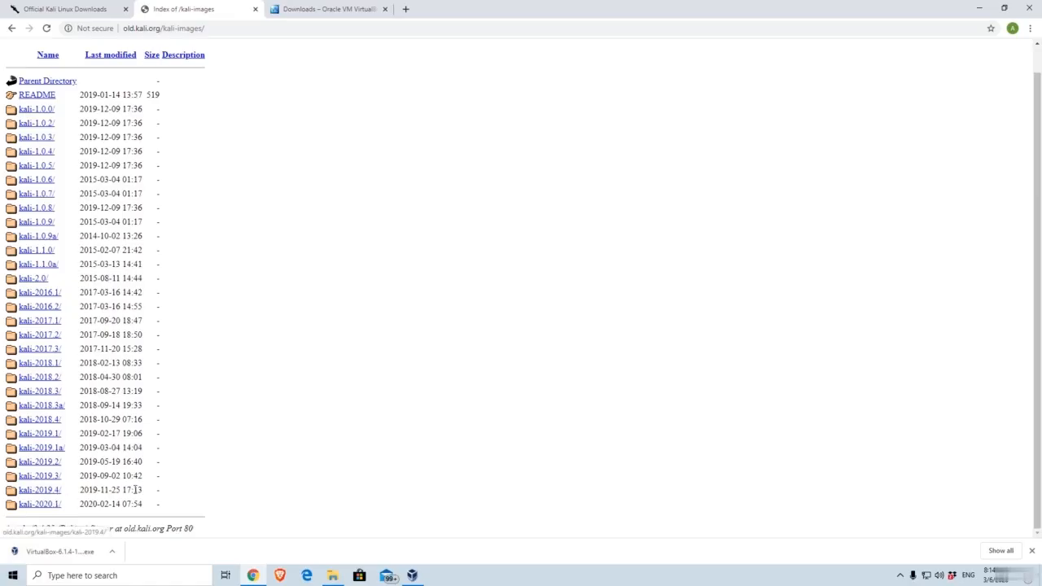
{"action": "left_click", "coordinate": [42, 491]}
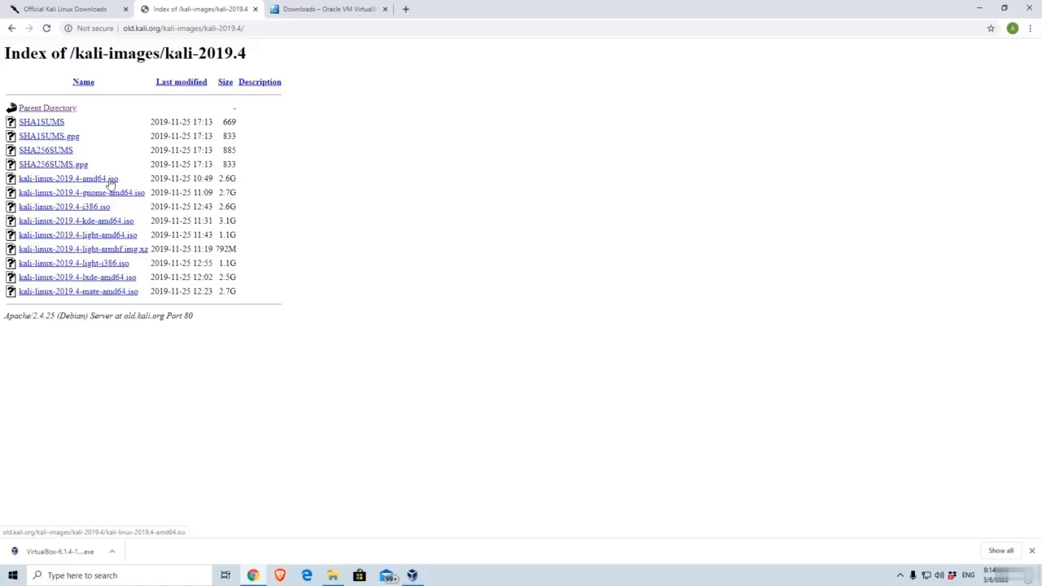
{"action": "left_click", "coordinate": [85, 8]}
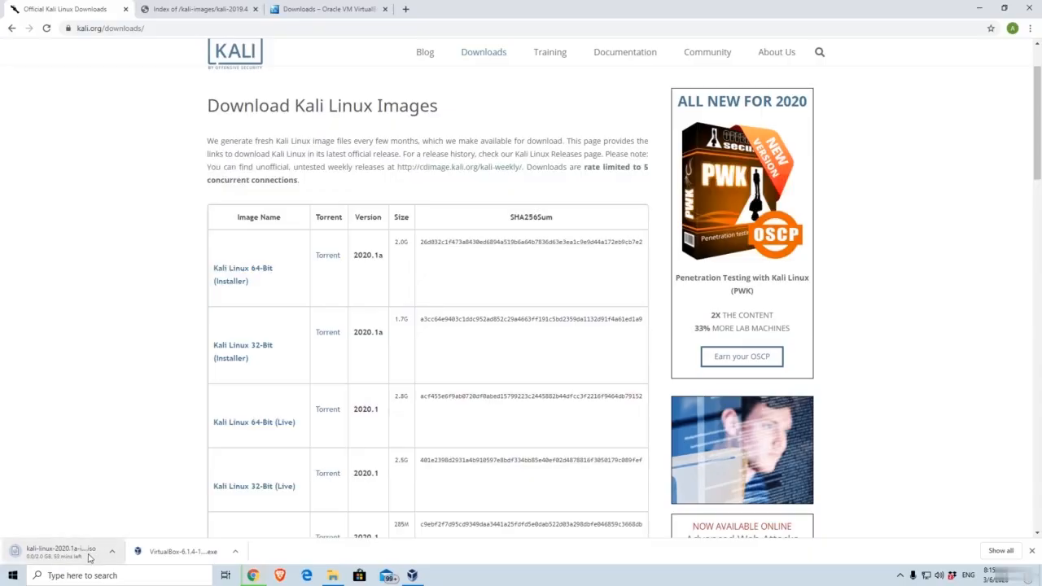
{"action": "left_click", "coordinate": [112, 554]}
{"action": "left_click", "coordinate": [127, 534]}
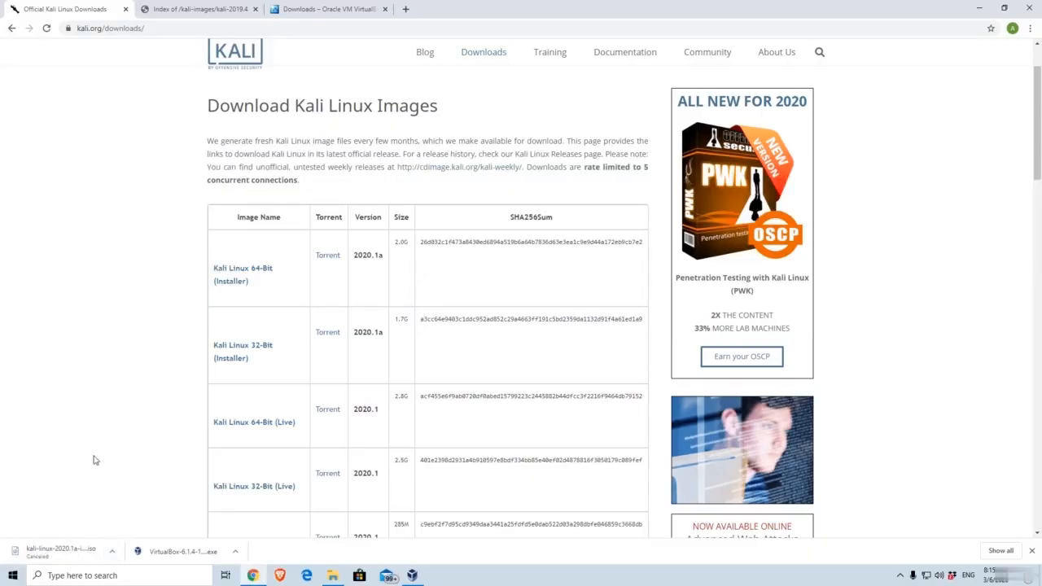
Step: Switch to VirtualBox and start a new virtual machine named NewKali with type Linux and version Debian (64-bit)
{"action": "left_click", "coordinate": [979, 8]}
{"action": "left_click_drag", "start_coordinate": [640, 122], "coordinate": [617, 187]}
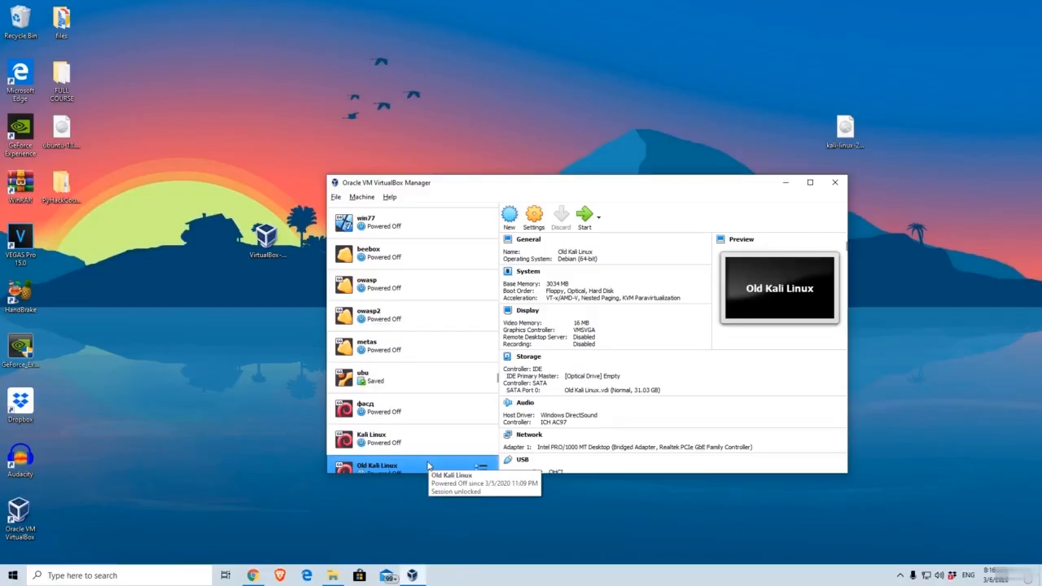
{"action": "left_click", "coordinate": [510, 217]}
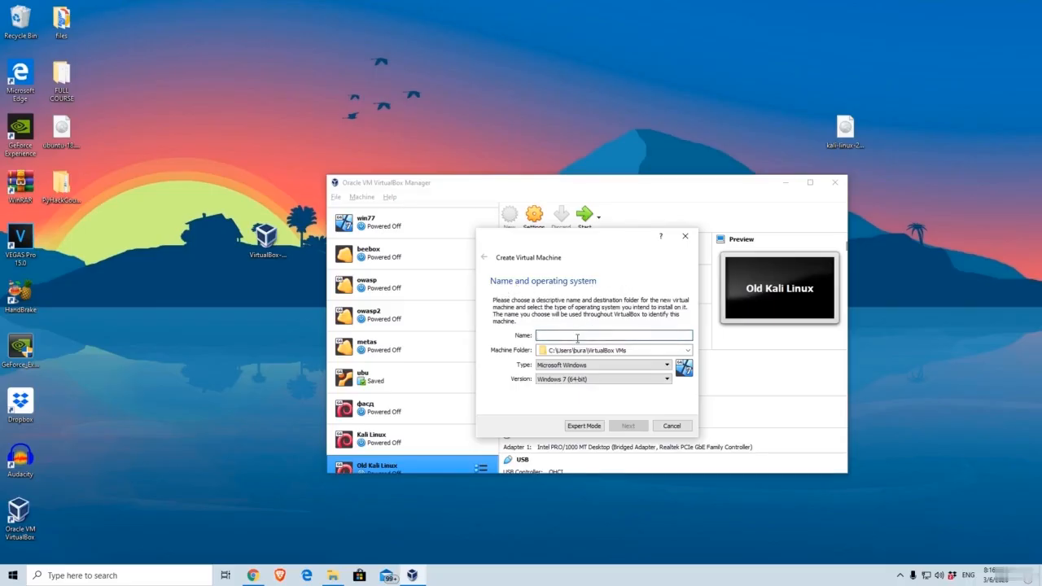
{"action": "type", "text": "NewKali"}
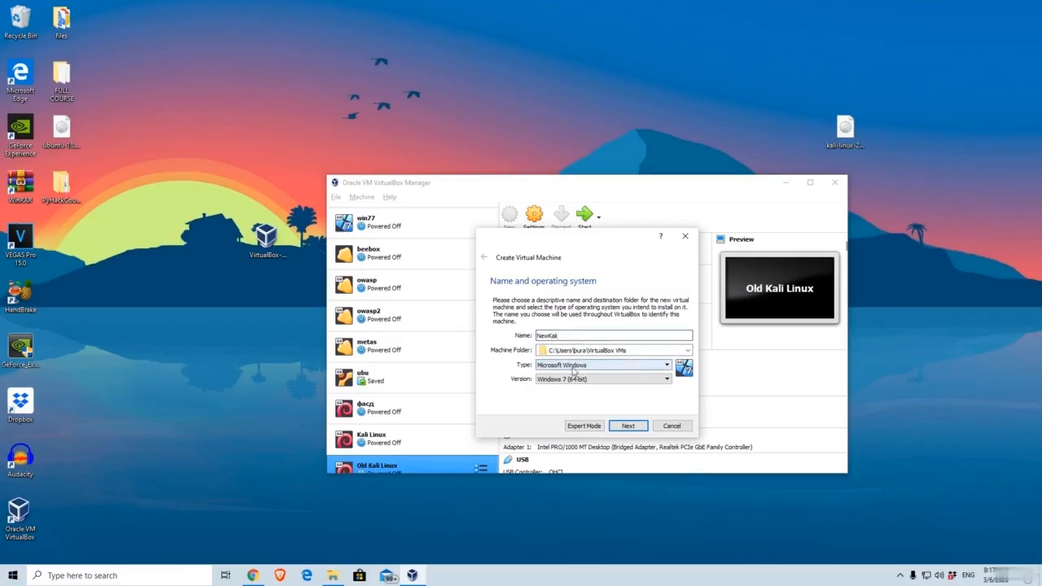
{"action": "left_click", "coordinate": [574, 365]}
{"action": "left_click", "coordinate": [552, 381]}
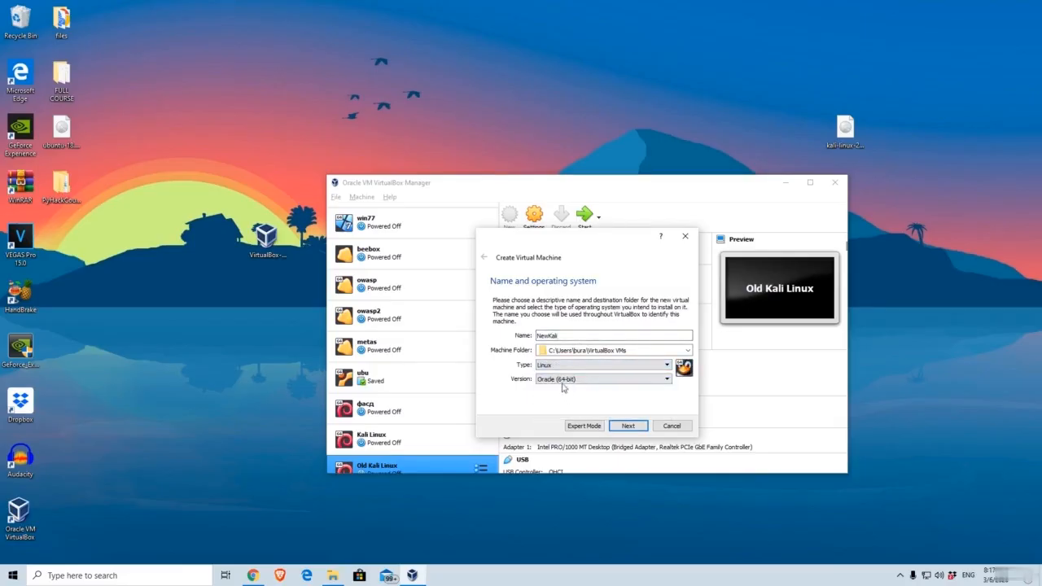
{"action": "left_click", "coordinate": [560, 379]}
{"action": "scroll", "coordinate": [558, 382], "scroll_direction": "down", "scroll_amount": 1}
{"action": "left_click", "coordinate": [558, 397]}
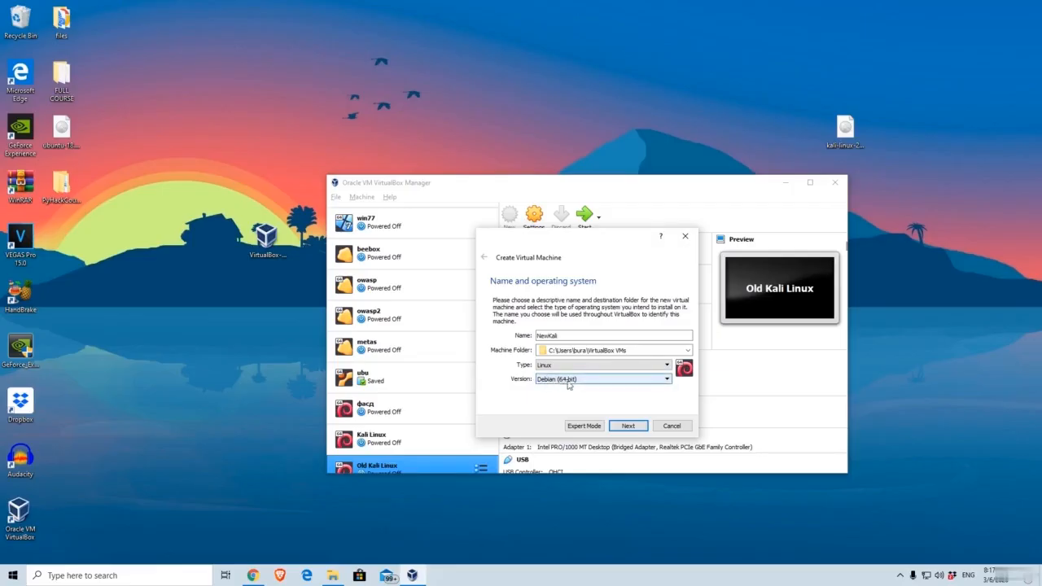
{"action": "left_click", "coordinate": [628, 426]}
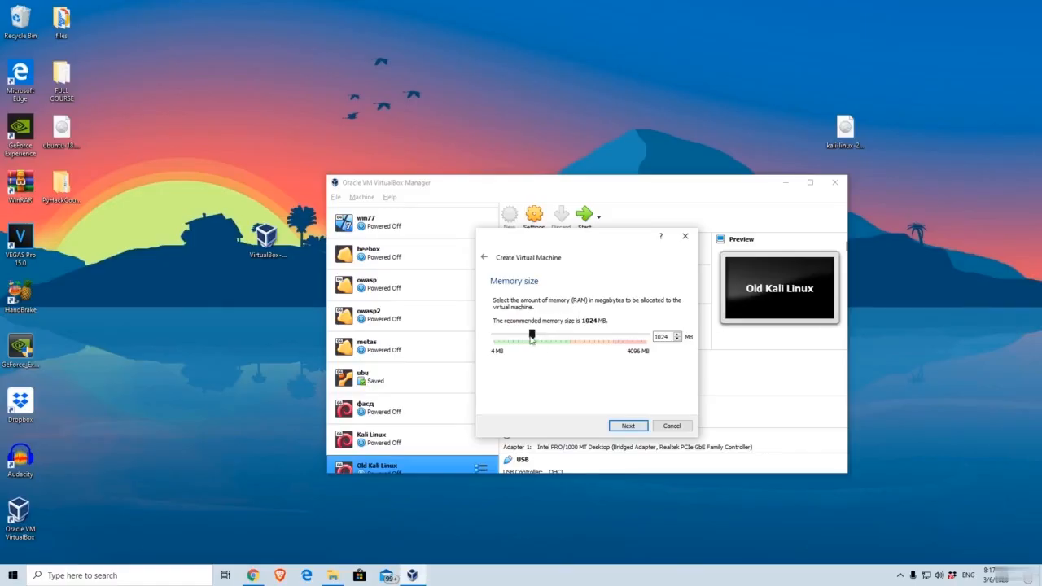
Step: Give the machine 1024 MB of memory and create a dynamically allocated VDI hard disk of 20.13 GB
{"action": "mouse_move", "coordinate": [533, 335]}
{"action": "left_mouse_down"}
{"action": "mouse_move", "coordinate": [644, 337]}
{"action": "mouse_move", "coordinate": [531, 337]}
{"action": "left_mouse_up"}
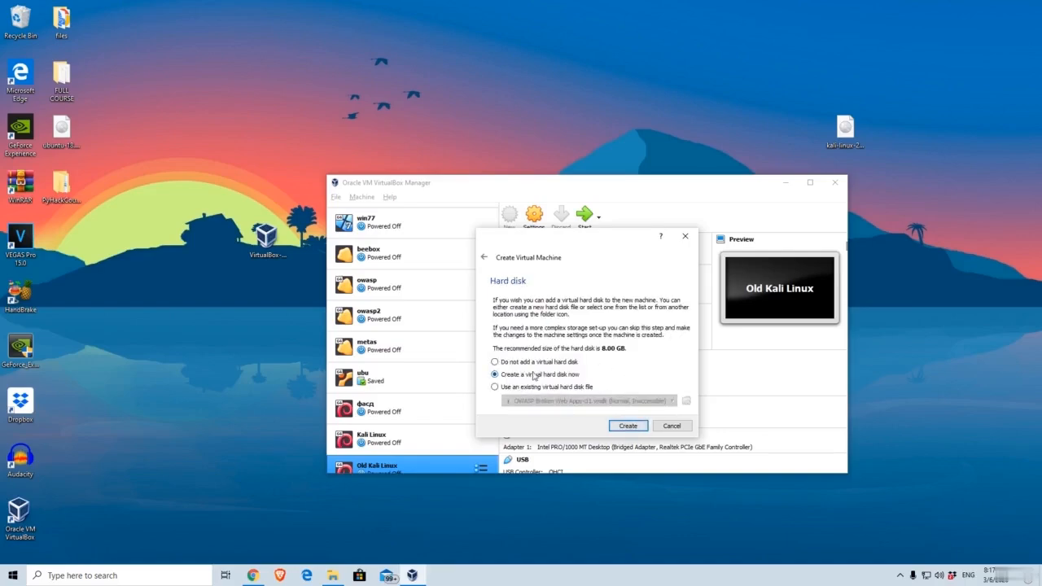
{"action": "left_click", "coordinate": [627, 427]}
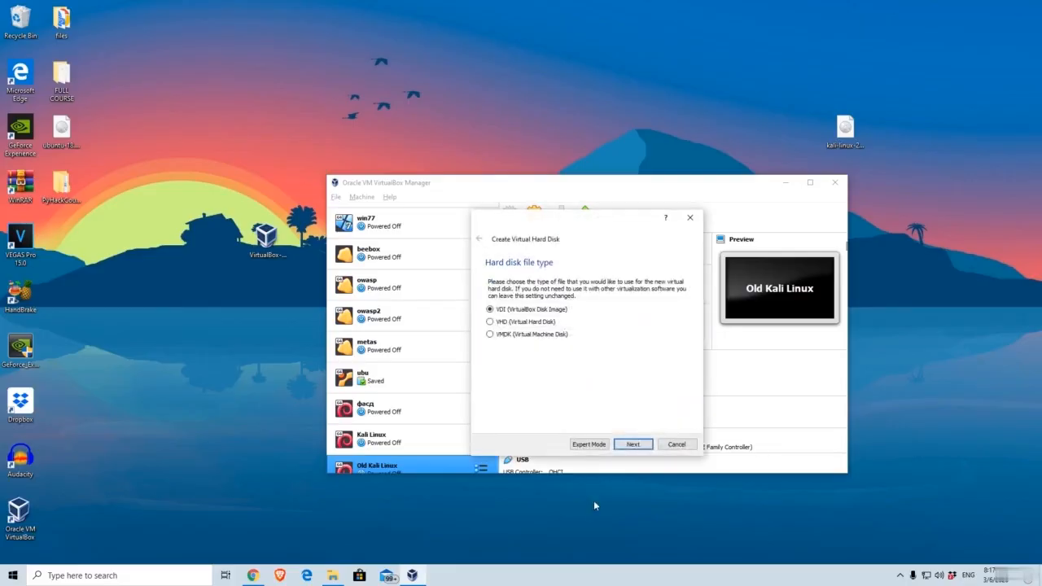
{"action": "left_click", "coordinate": [633, 444]}
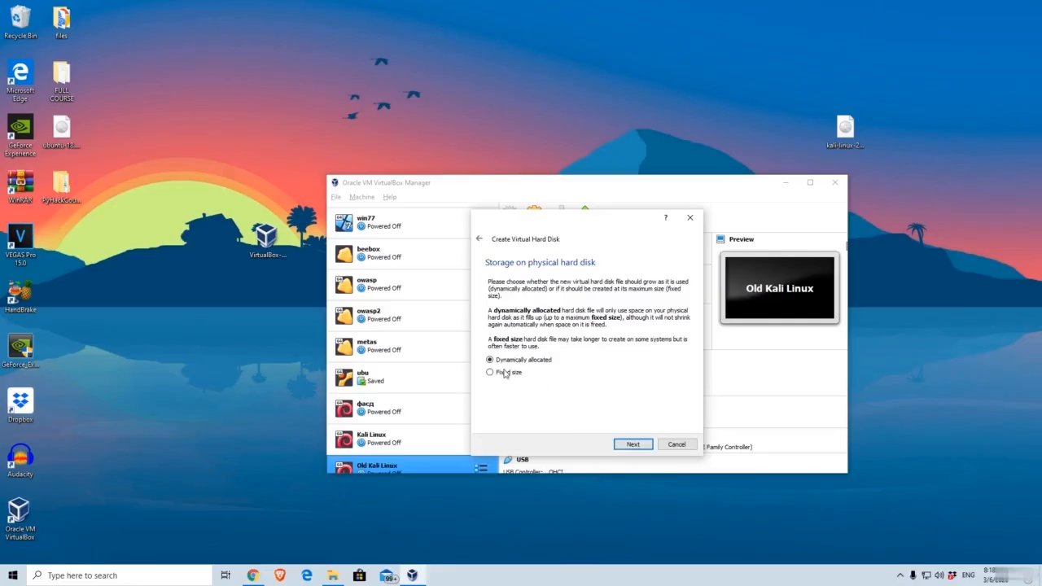
{"action": "left_click", "coordinate": [632, 444]}
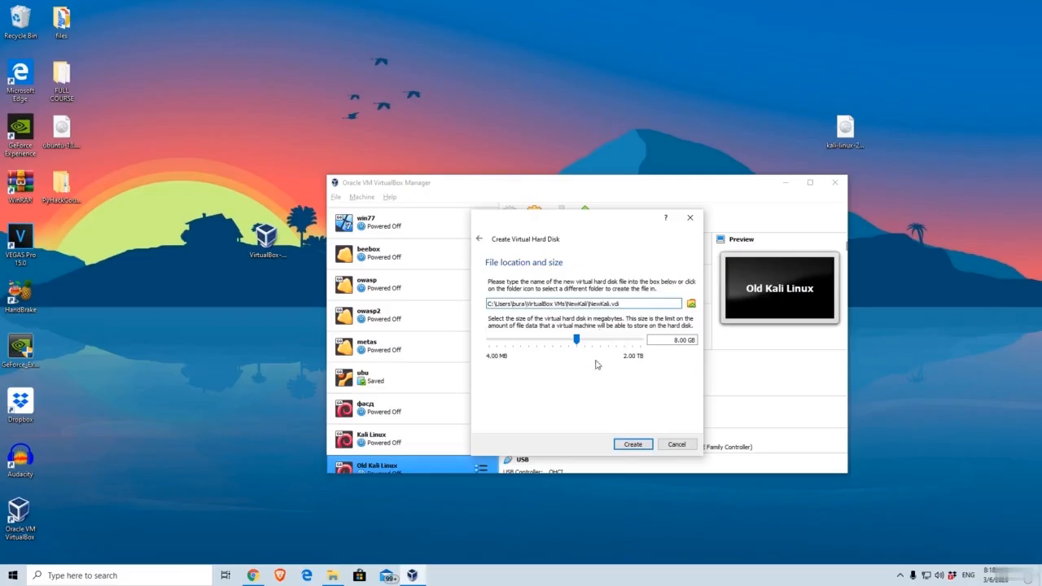
{"action": "mouse_move", "coordinate": [588, 345]}
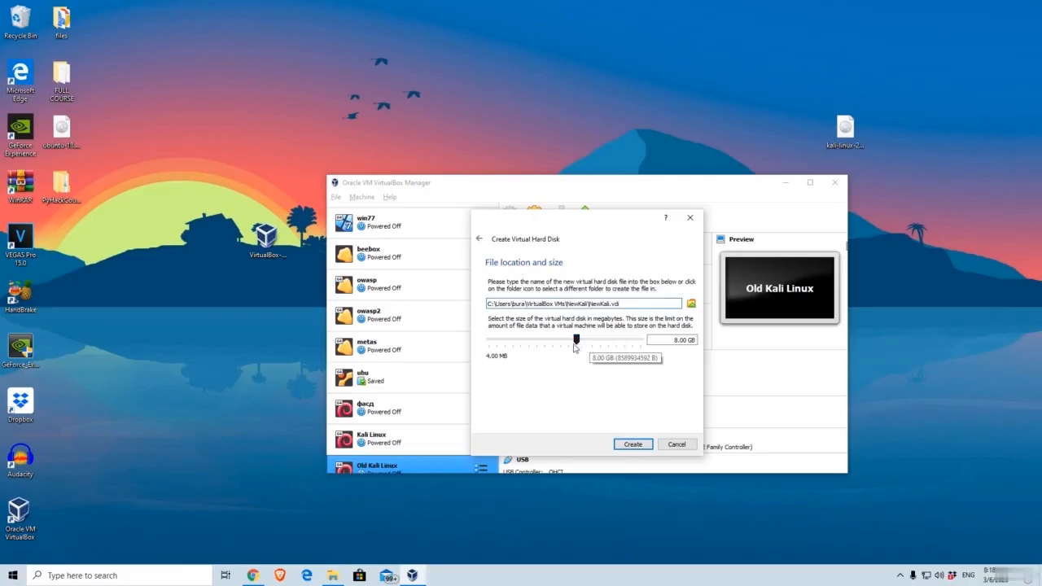
{"action": "left_click_drag", "start_coordinate": [577, 344], "coordinate": [586, 343]}
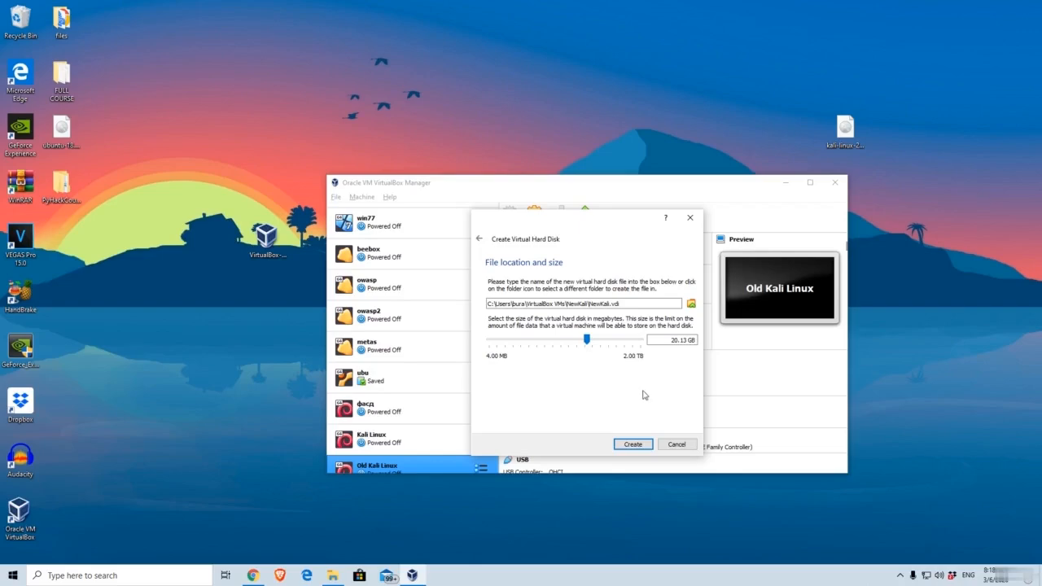
{"action": "left_click", "coordinate": [633, 444]}
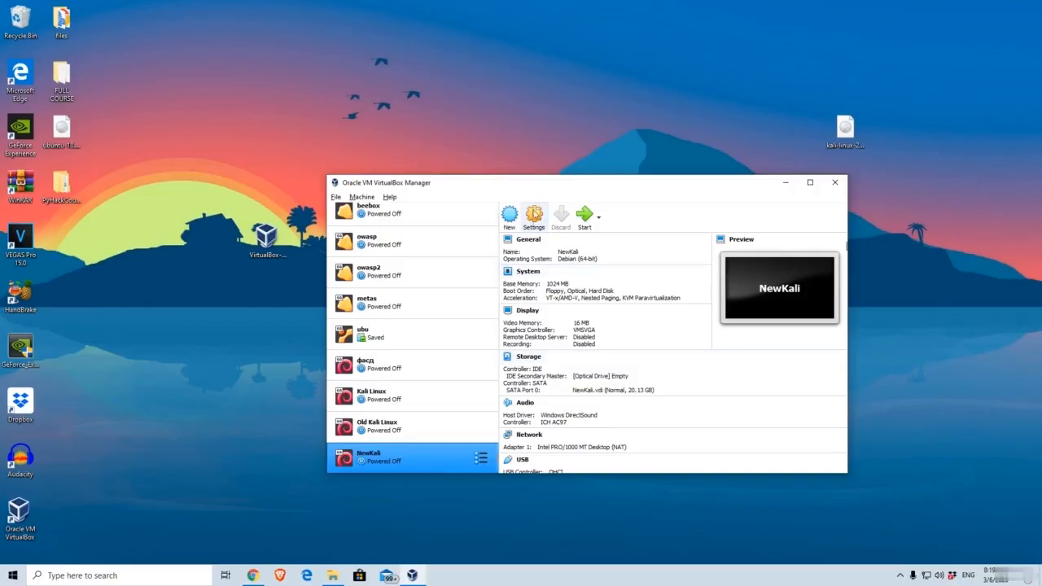
Step: Remove the empty optical drive from the IDE controller in NewKali's storage settings
{"action": "left_click", "coordinate": [533, 213]}
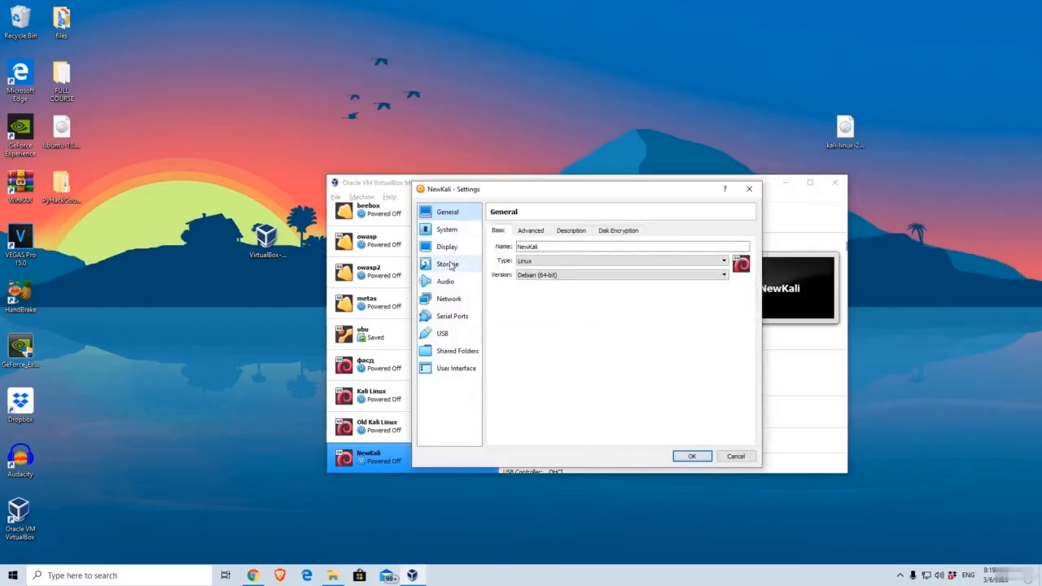
{"action": "left_click", "coordinate": [449, 264]}
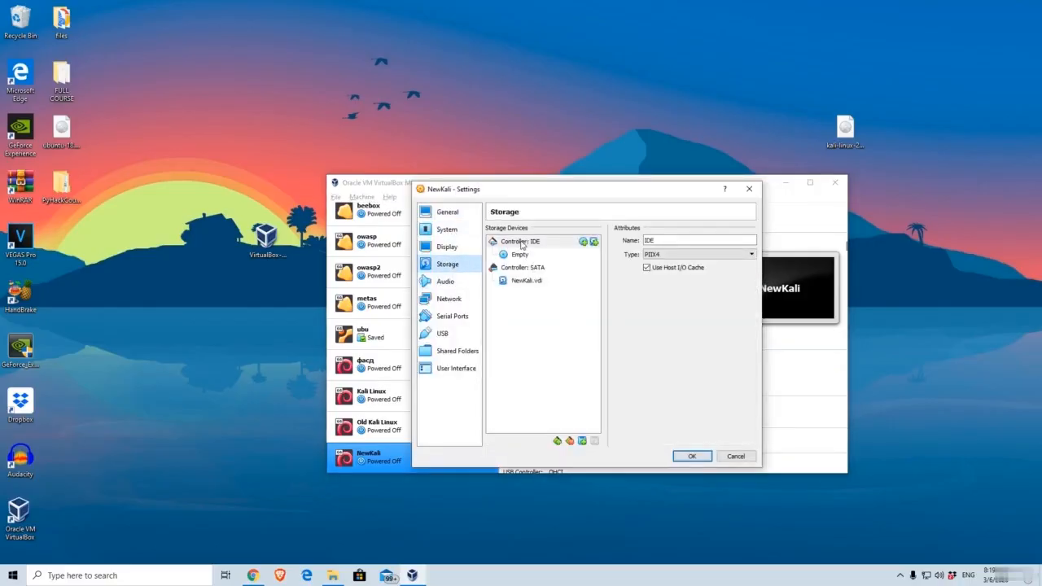
{"action": "left_click", "coordinate": [519, 256]}
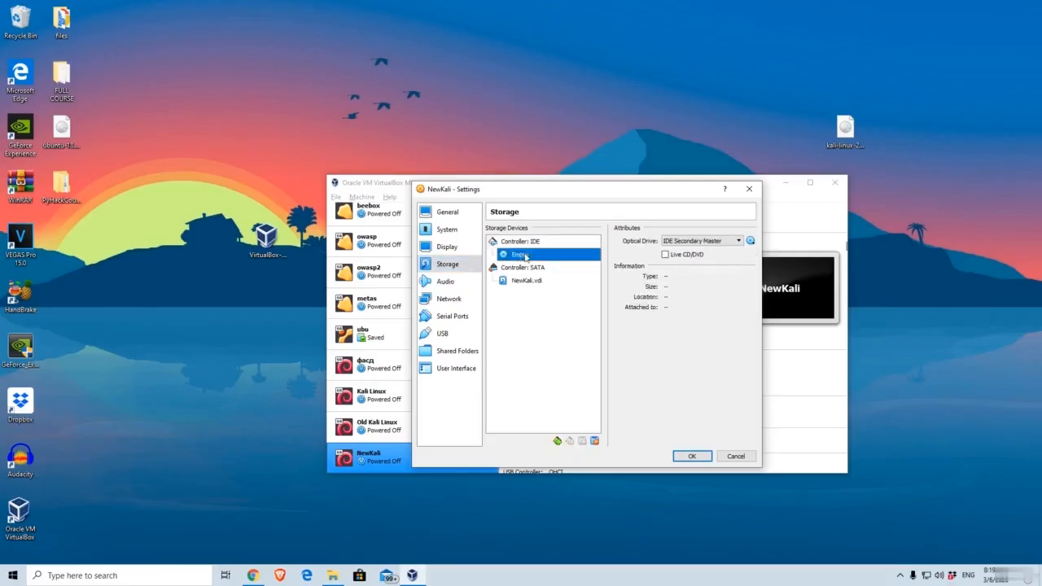
{"action": "right_click", "coordinate": [519, 259]}
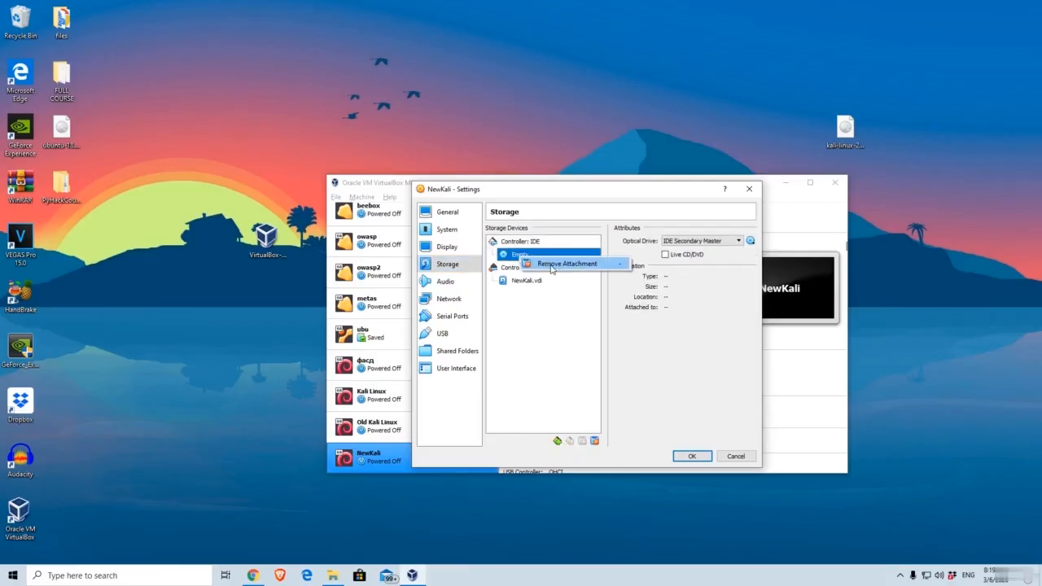
{"action": "left_click", "coordinate": [552, 265]}
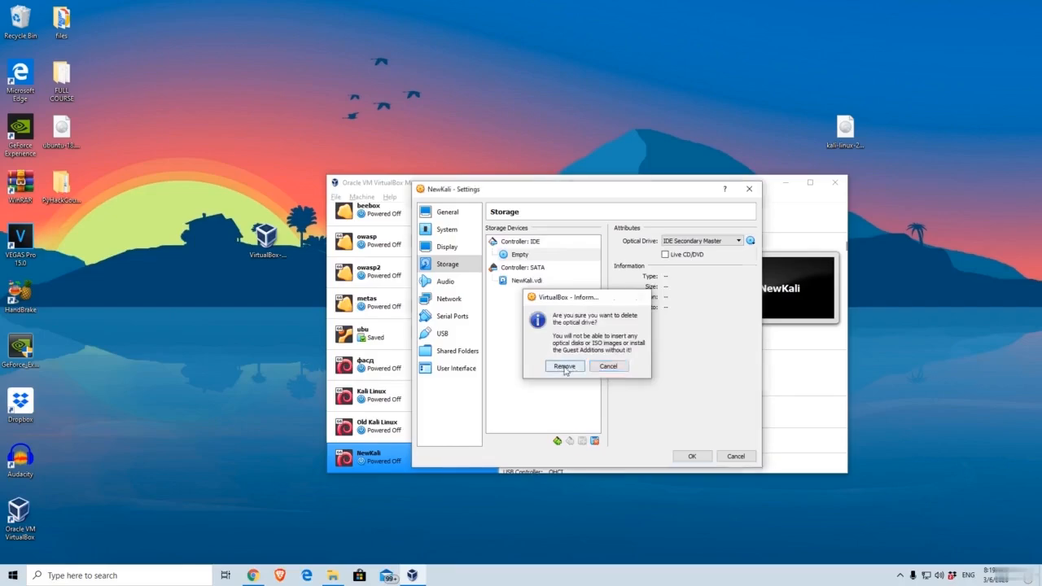
{"action": "left_click", "coordinate": [564, 367]}
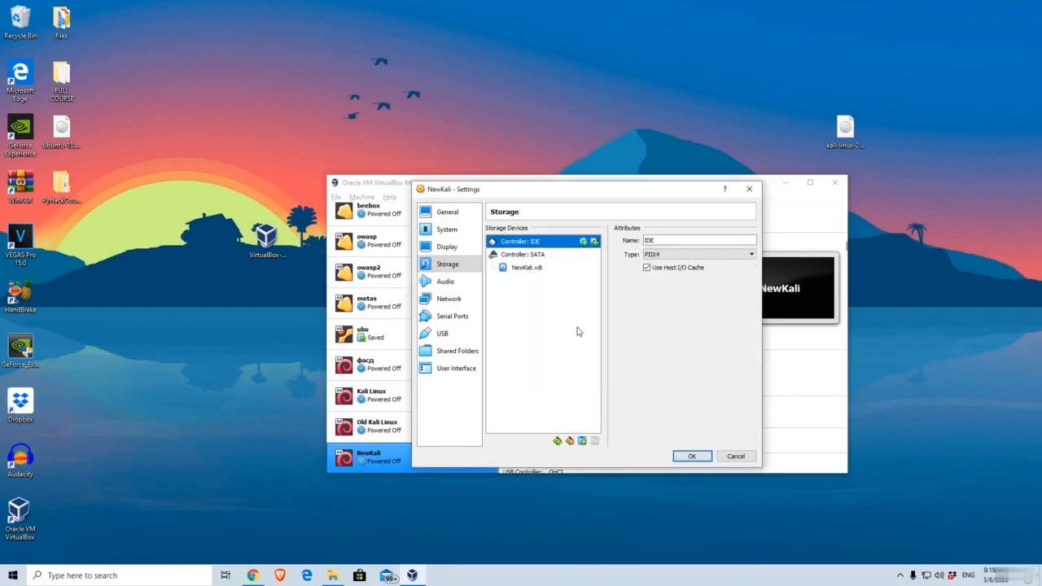
Step: Attach kali-linux-2020.1a-installer-amd64.iso as an optical disk on the IDE controller
{"action": "left_click", "coordinate": [583, 242]}
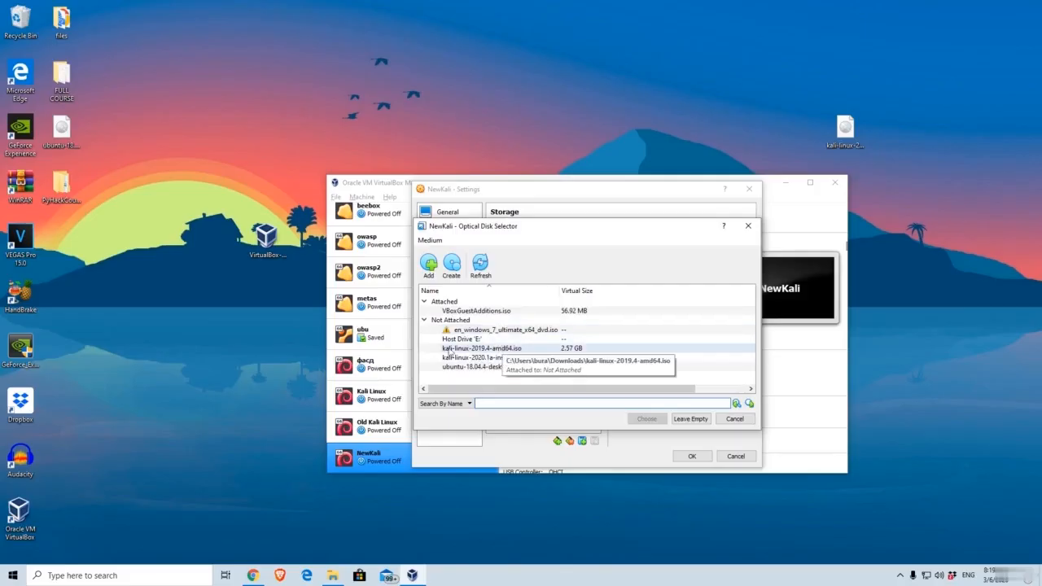
{"action": "left_click", "coordinate": [453, 358]}
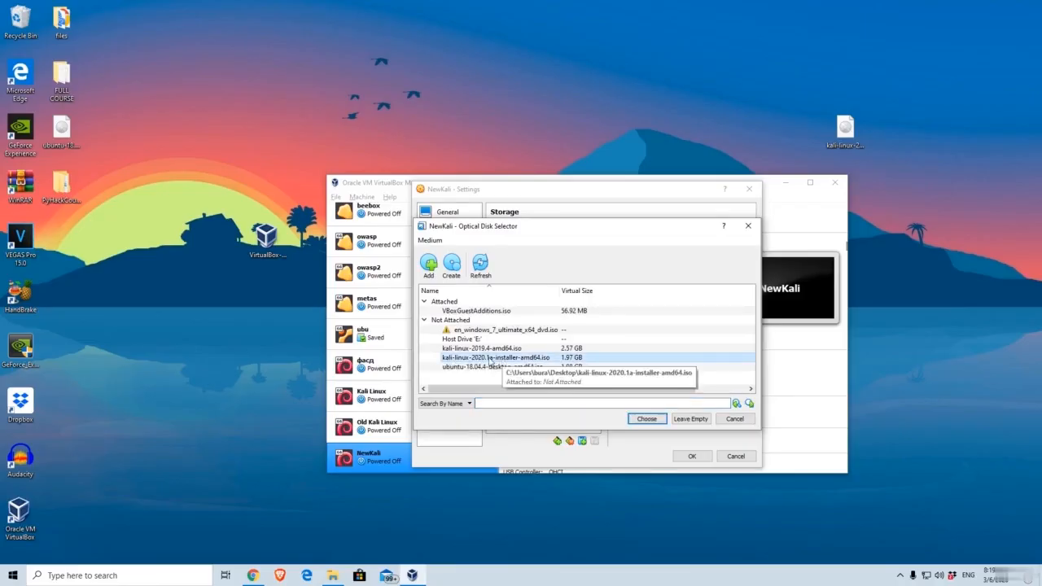
{"action": "left_click", "coordinate": [647, 419]}
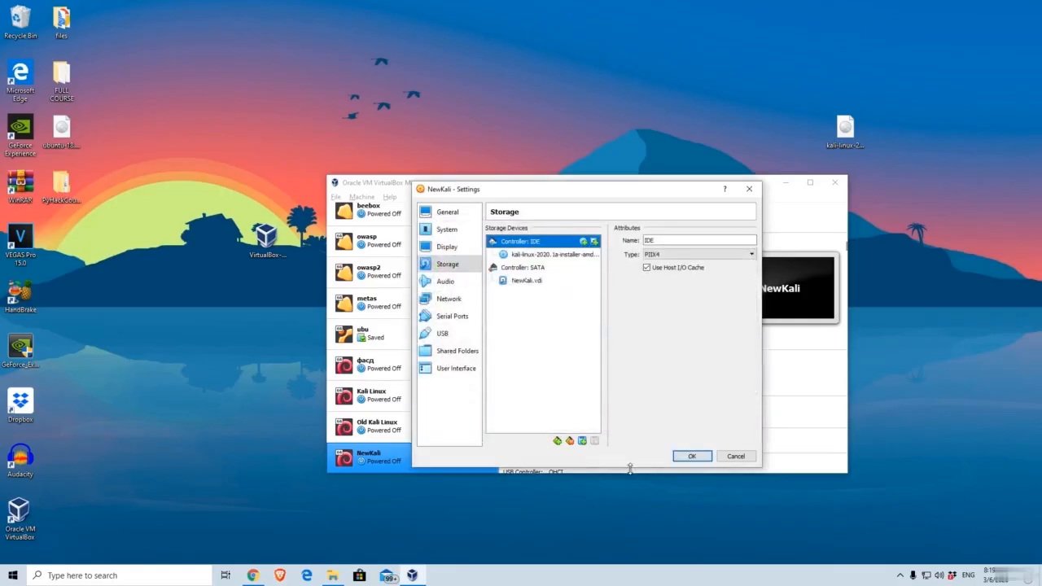
{"action": "left_click", "coordinate": [584, 243]}
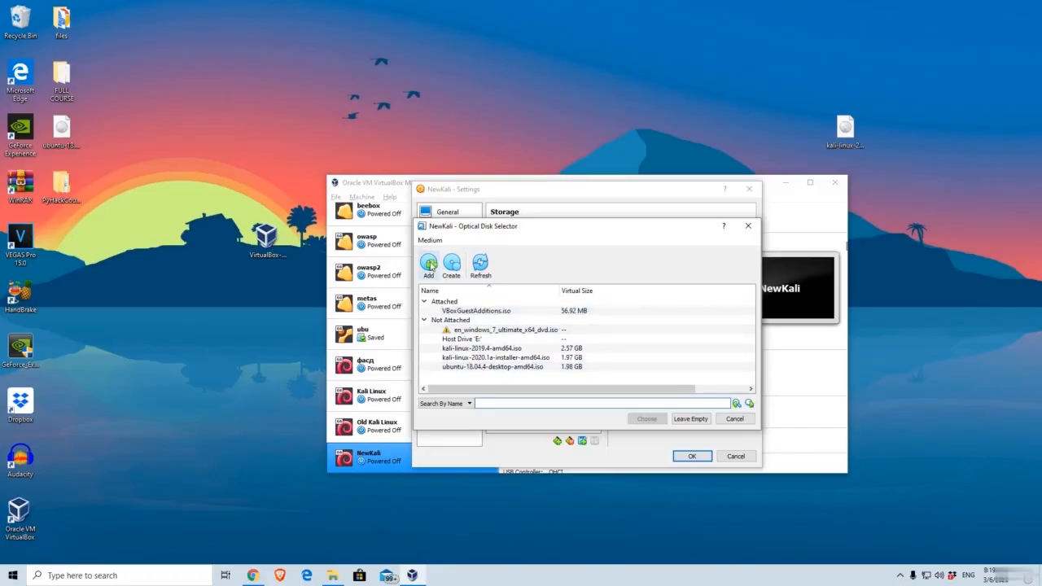
{"action": "left_click", "coordinate": [429, 264]}
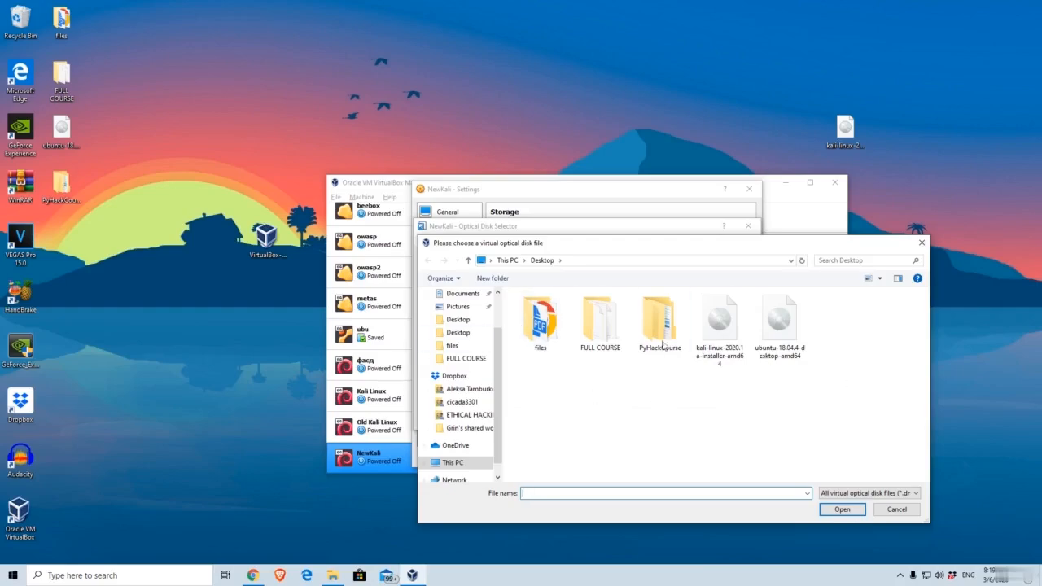
{"action": "left_click", "coordinate": [896, 509]}
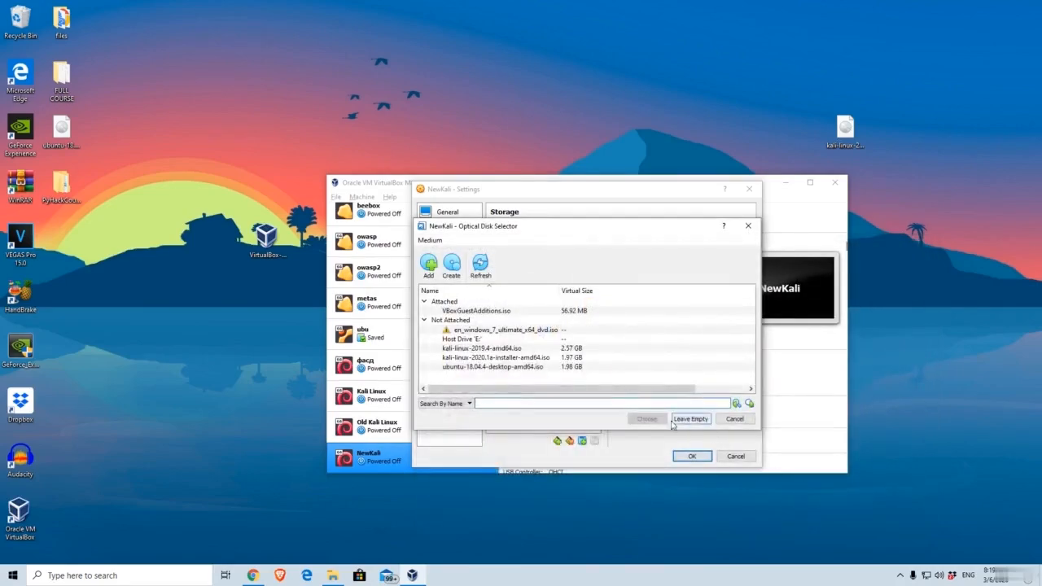
{"action": "left_click", "coordinate": [734, 418]}
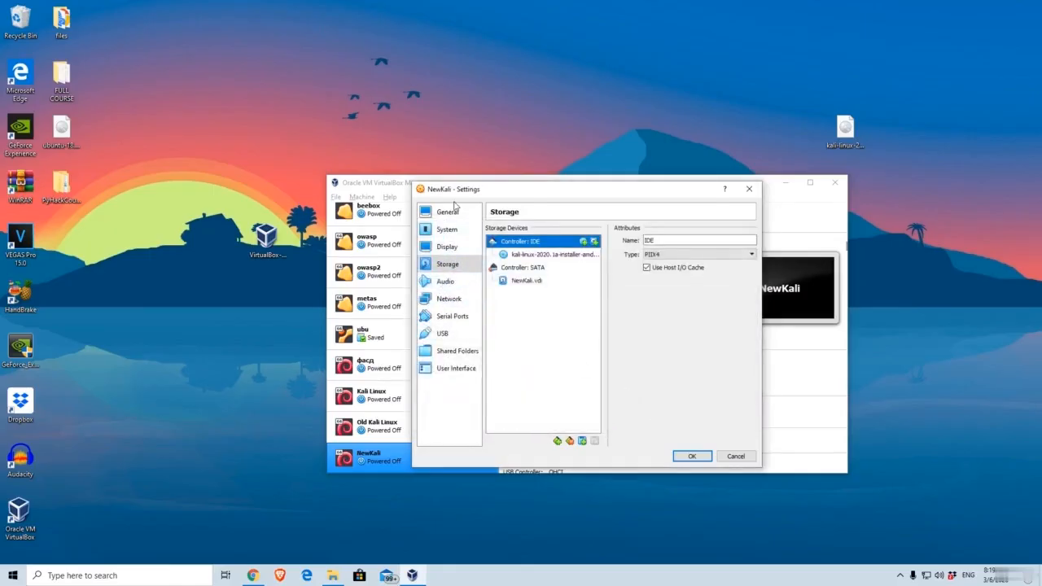
Step: Attach NewKali's network Adapter 1 to Bridged Adapter using the Realtek PCIe GbE Family Controller, and save the settings
{"action": "left_click", "coordinate": [445, 301]}
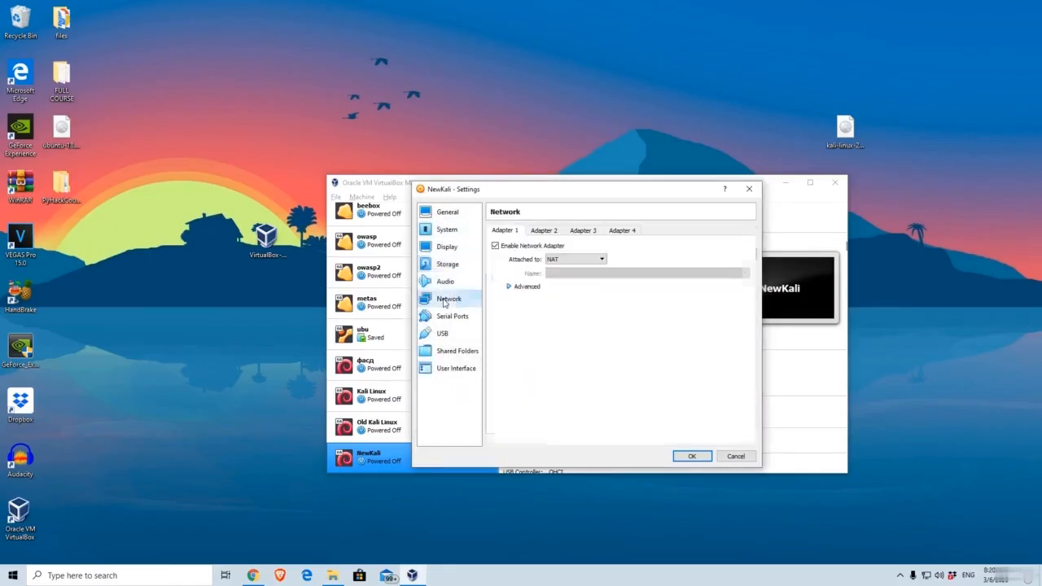
{"action": "left_click", "coordinate": [574, 259]}
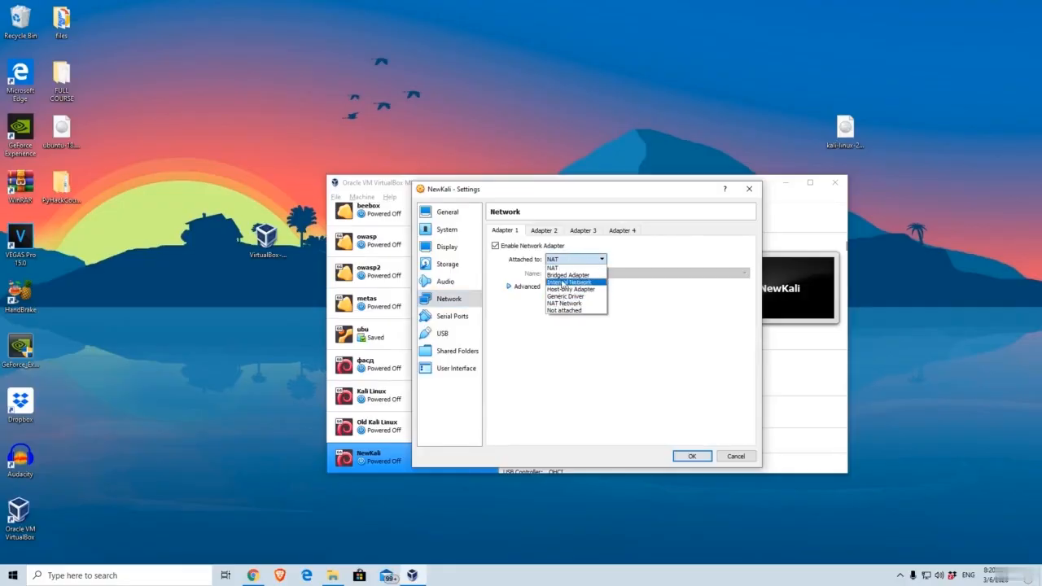
{"action": "left_click", "coordinate": [567, 275]}
{"action": "left_click", "coordinate": [580, 276]}
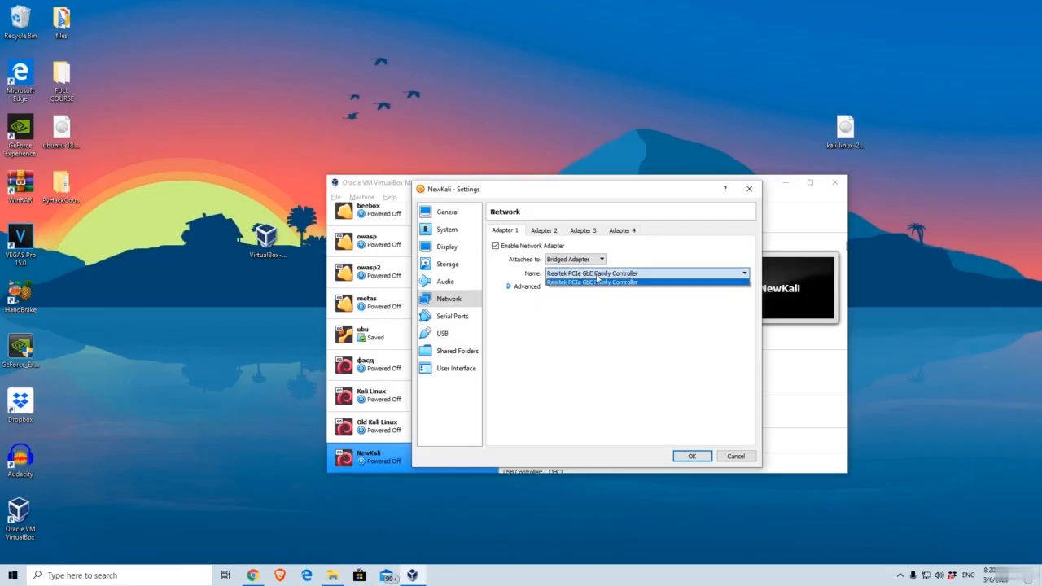
{"action": "left_click", "coordinate": [586, 312]}
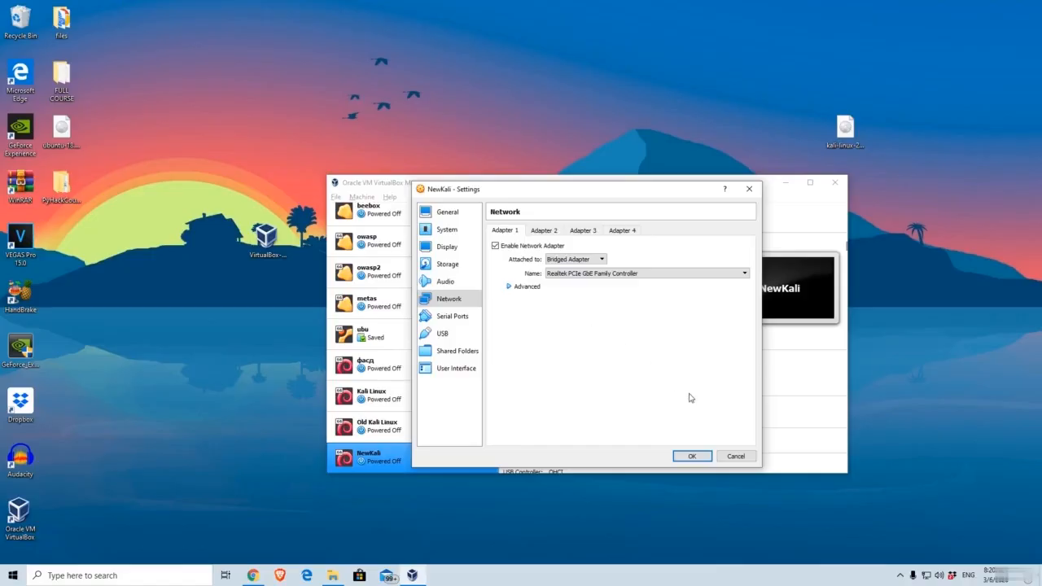
{"action": "left_click", "coordinate": [691, 457]}
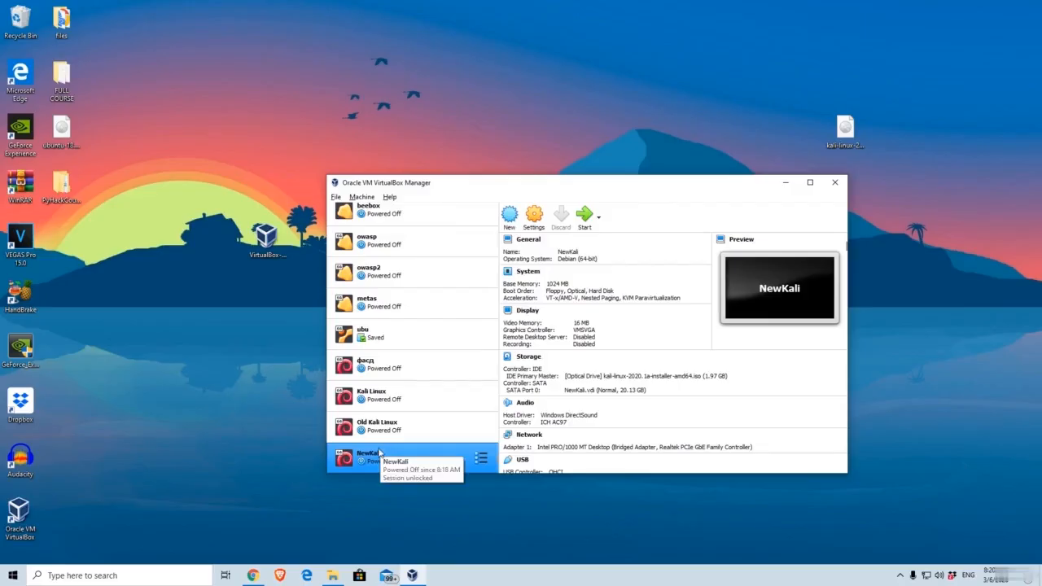
{"action": "left_click", "coordinate": [252, 421]}
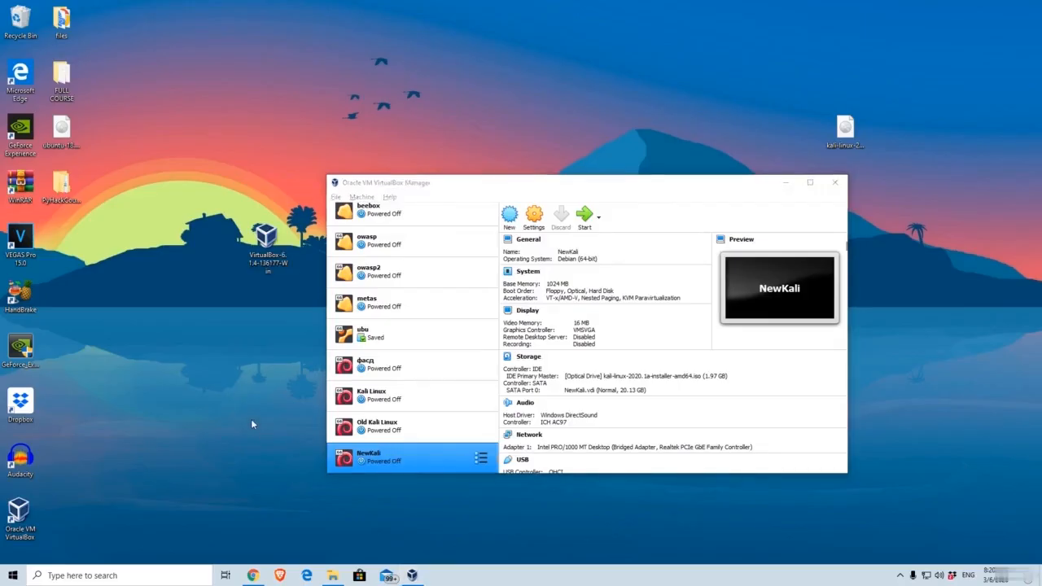